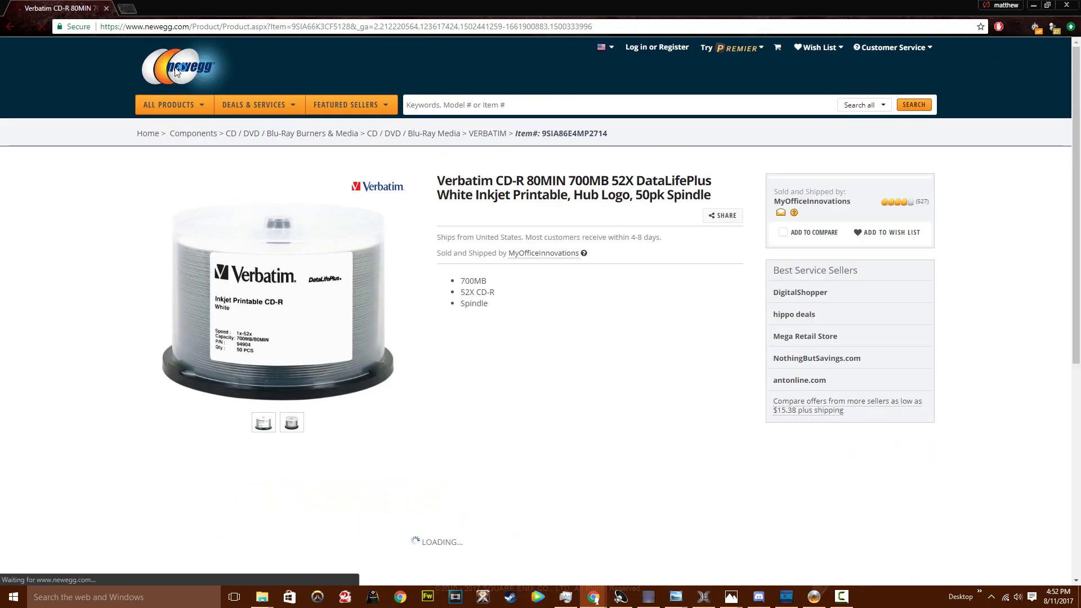
Check the price of the Verbatim CD-R 50-pack on Newegg's US site and return to the Canadian product page
{"action": "left_click_drag", "start_coordinate": [906, 207], "coordinate": [896, 208]}
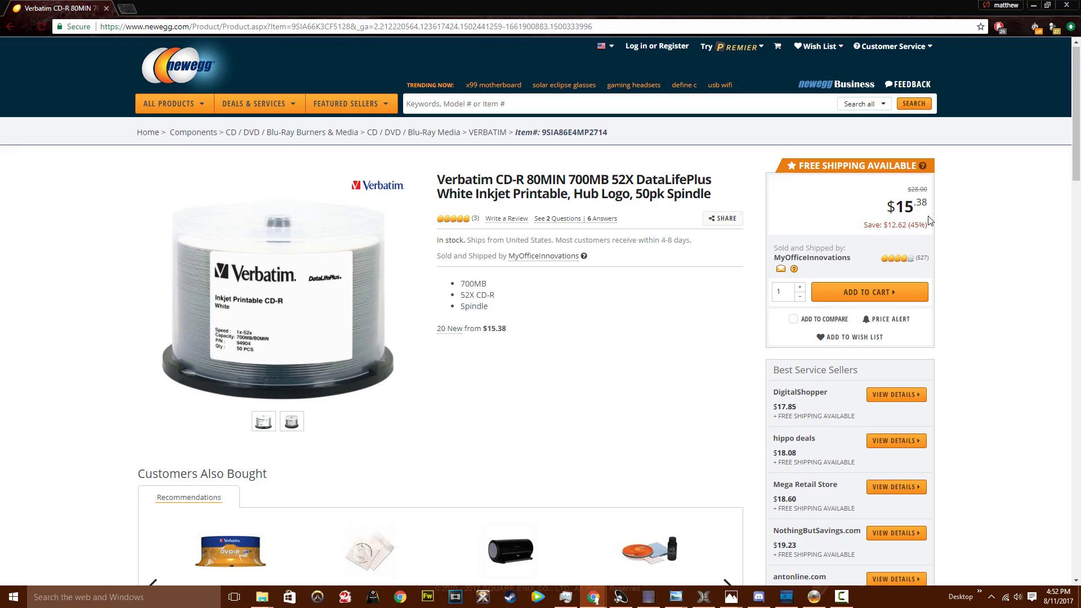
{"action": "mouse_move", "coordinate": [314, 285]}
{"action": "left_click", "coordinate": [11, 31]}
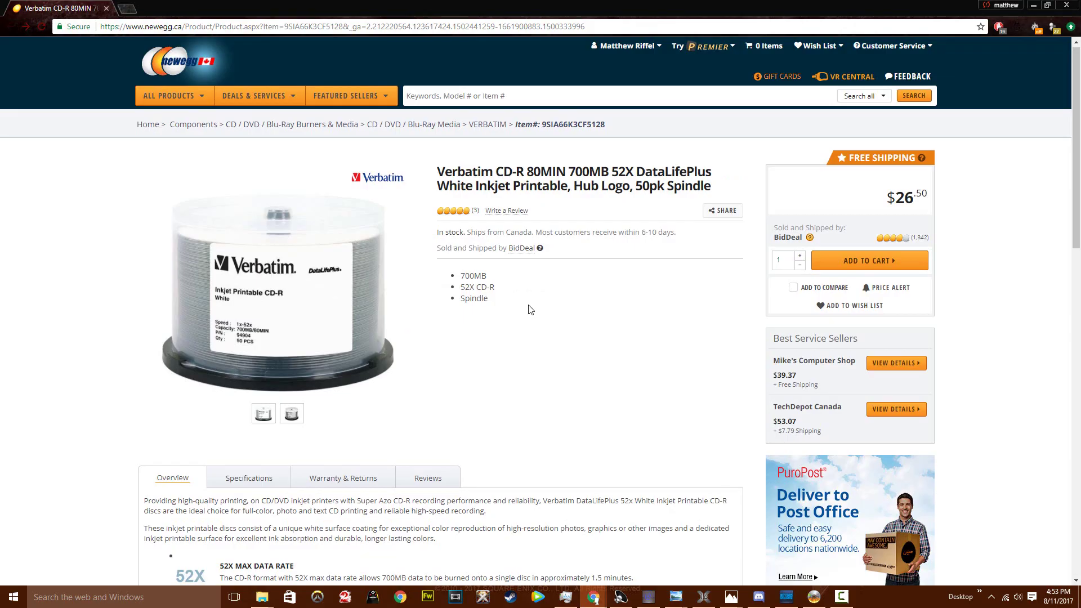
Switch to File Explorer and open the Persona 2 - Eternal Punishment (USA) folder inside PSX Games
{"action": "left_click", "coordinate": [1033, 7]}
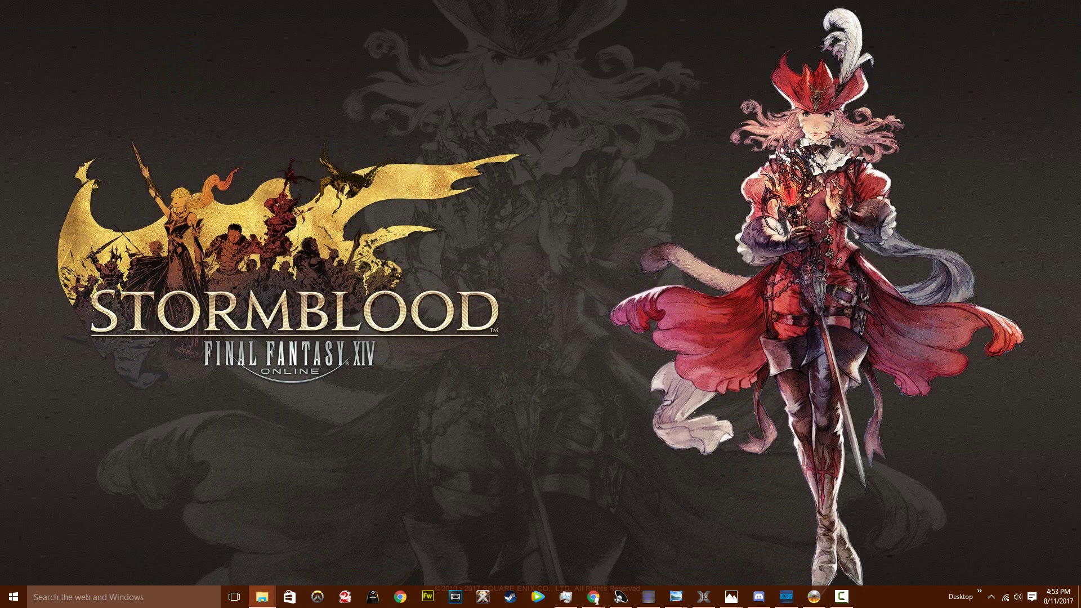
{"action": "left_click", "coordinate": [262, 597]}
{"action": "left_click_drag", "start_coordinate": [579, 203], "coordinate": [519, 143]}
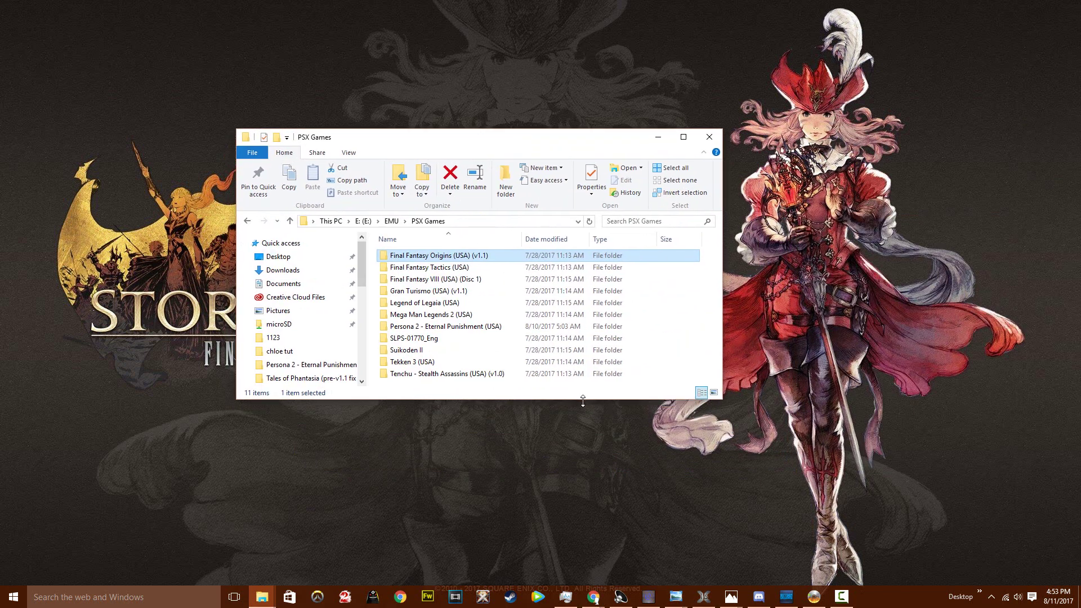
{"action": "left_click_drag", "start_coordinate": [586, 399], "coordinate": [573, 466]}
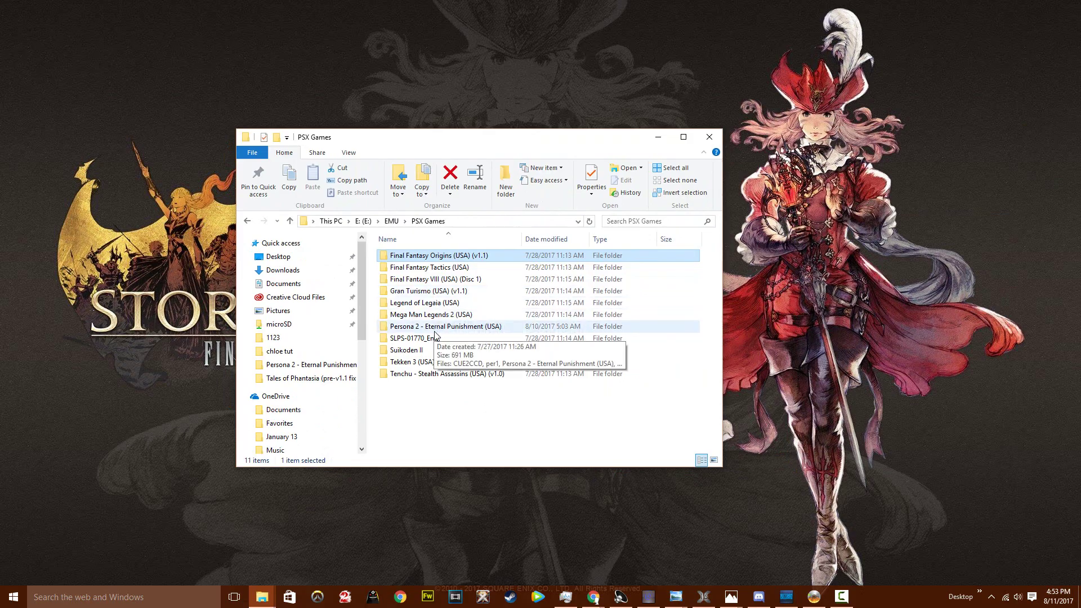
{"action": "left_click", "coordinate": [435, 331]}
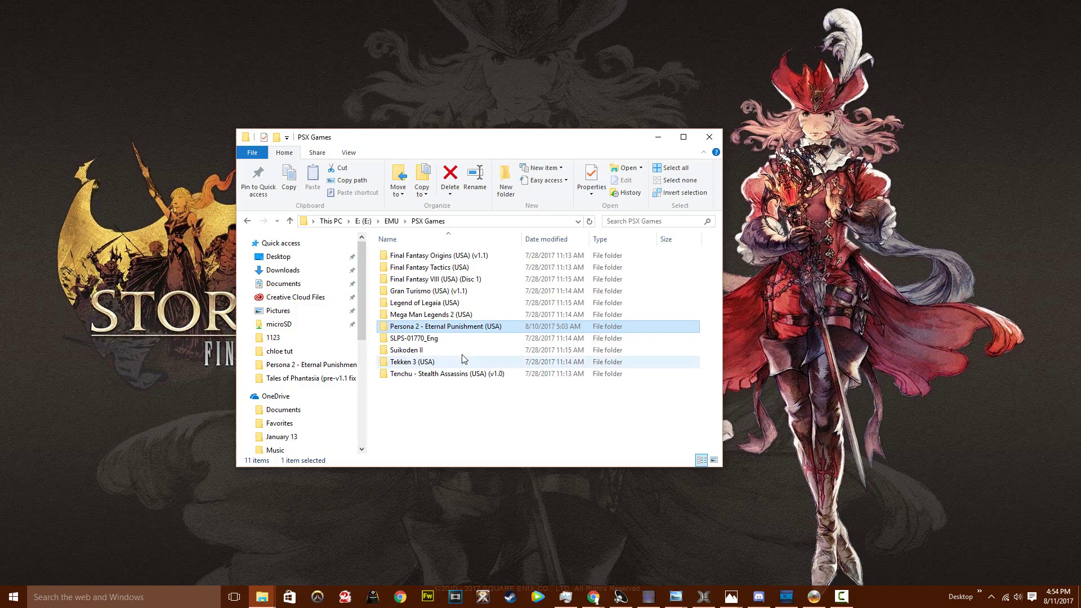
{"action": "double_click", "coordinate": [473, 328]}
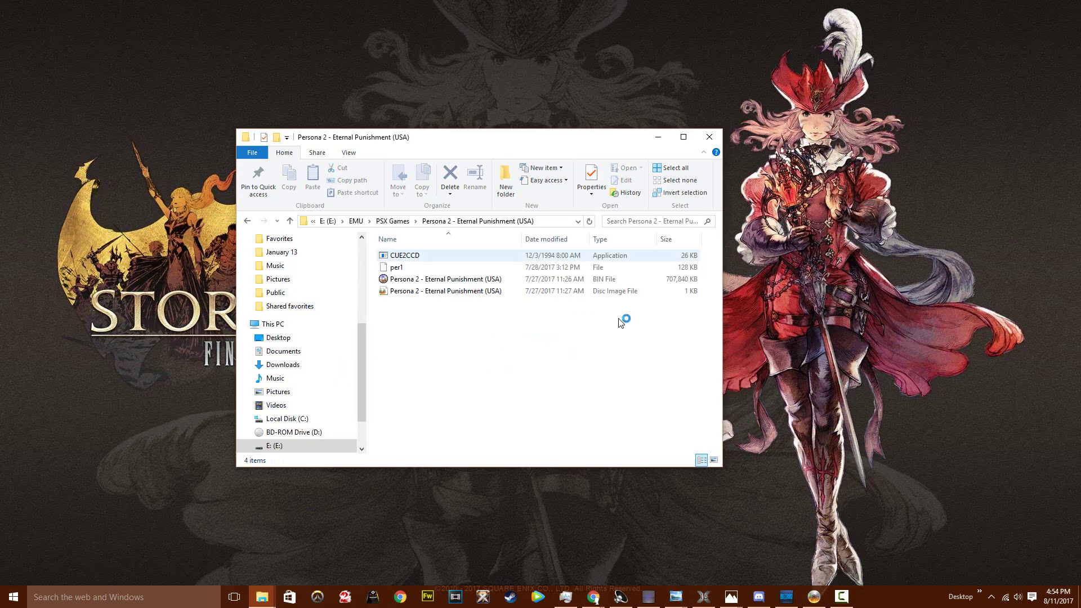
Examine the Persona 2 BIN file and its matching disc image file in the folder
{"action": "left_click_drag", "start_coordinate": [437, 313], "coordinate": [440, 276]}
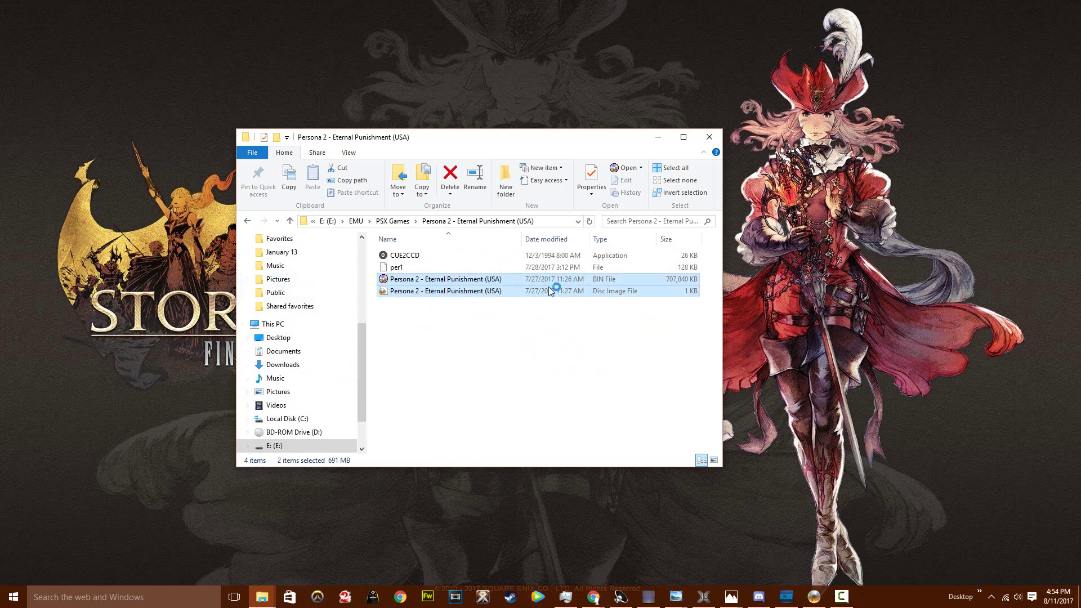
{"action": "left_click", "coordinate": [552, 352]}
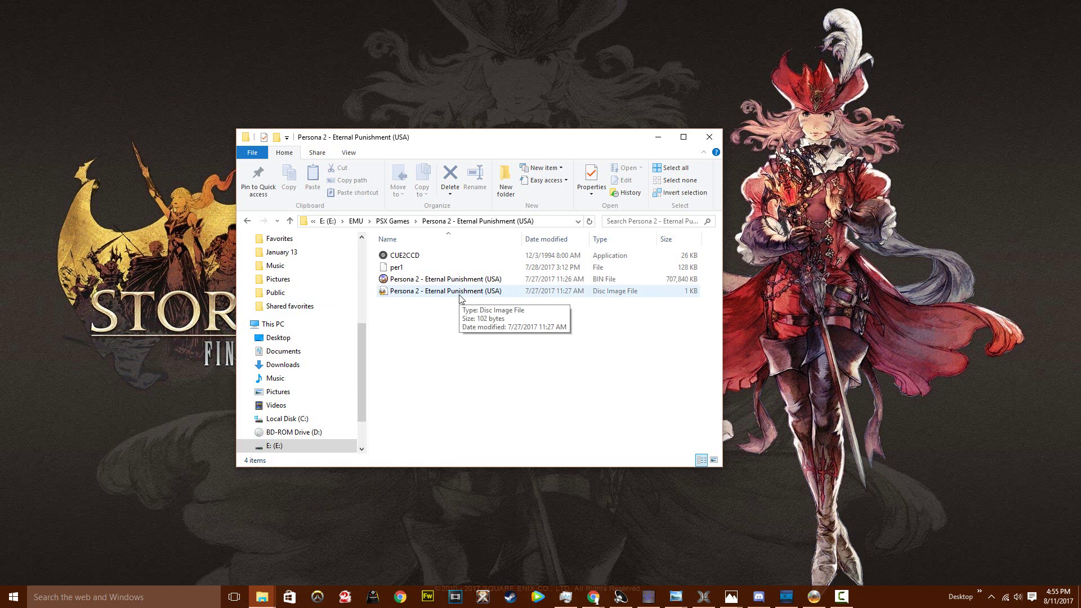
{"action": "right_click", "coordinate": [514, 293]}
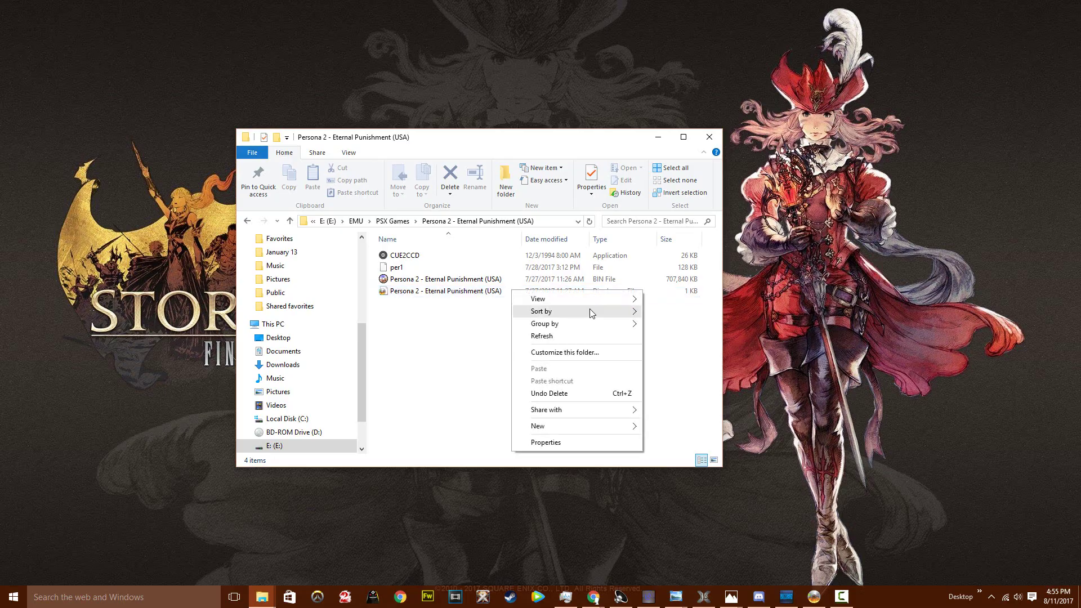
{"action": "left_click", "coordinate": [641, 555]}
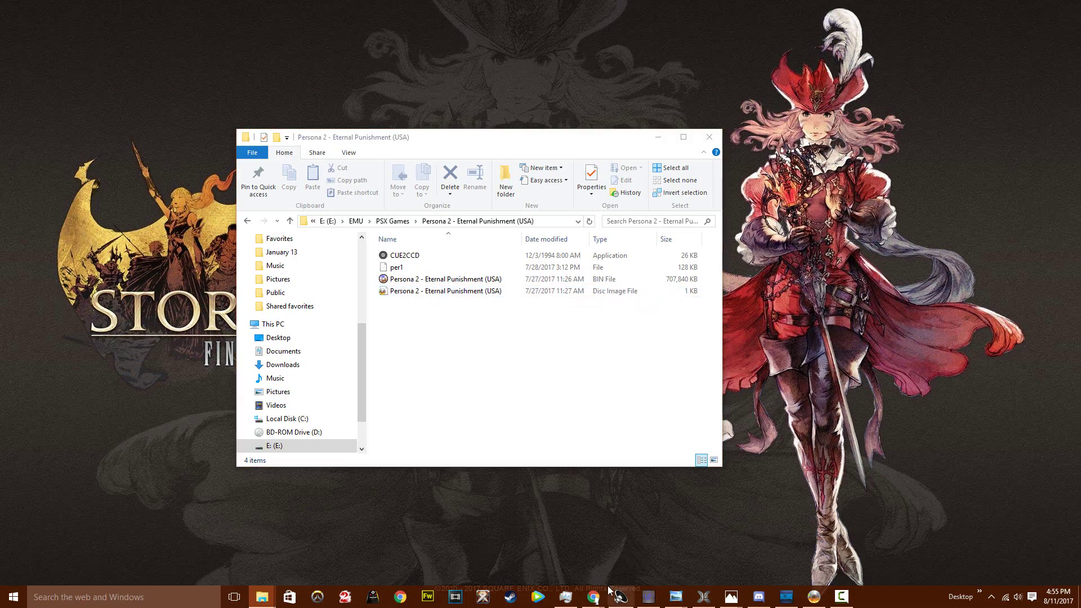
Switch to Chrome, search the web for imgburn and open the official ImgBurn website
{"action": "mouse_move", "coordinate": [598, 597]}
{"action": "left_click", "coordinate": [574, 540]}
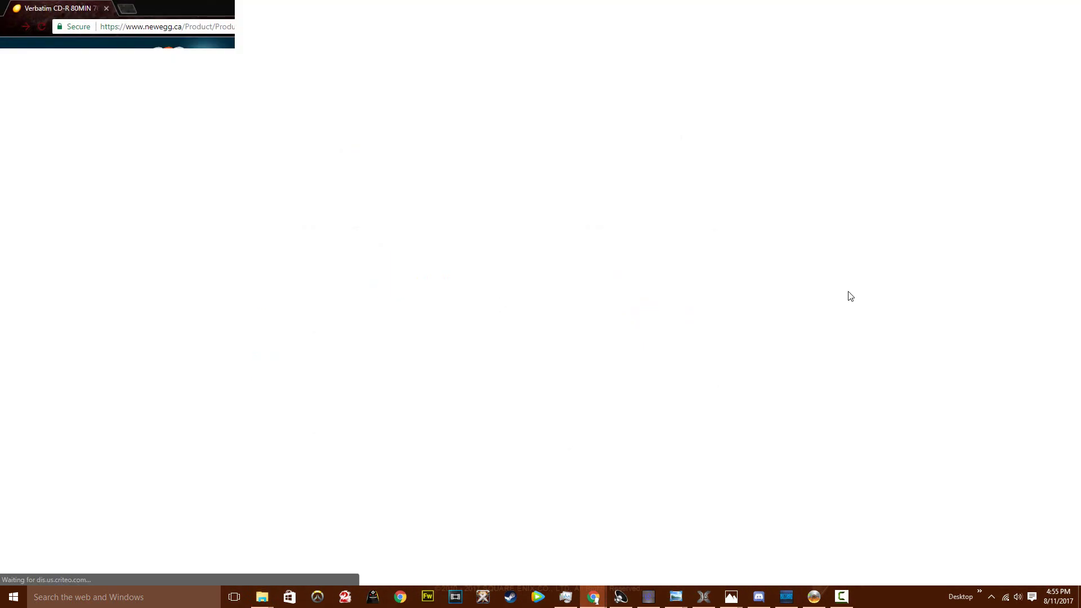
{"action": "left_click", "coordinate": [239, 28]}
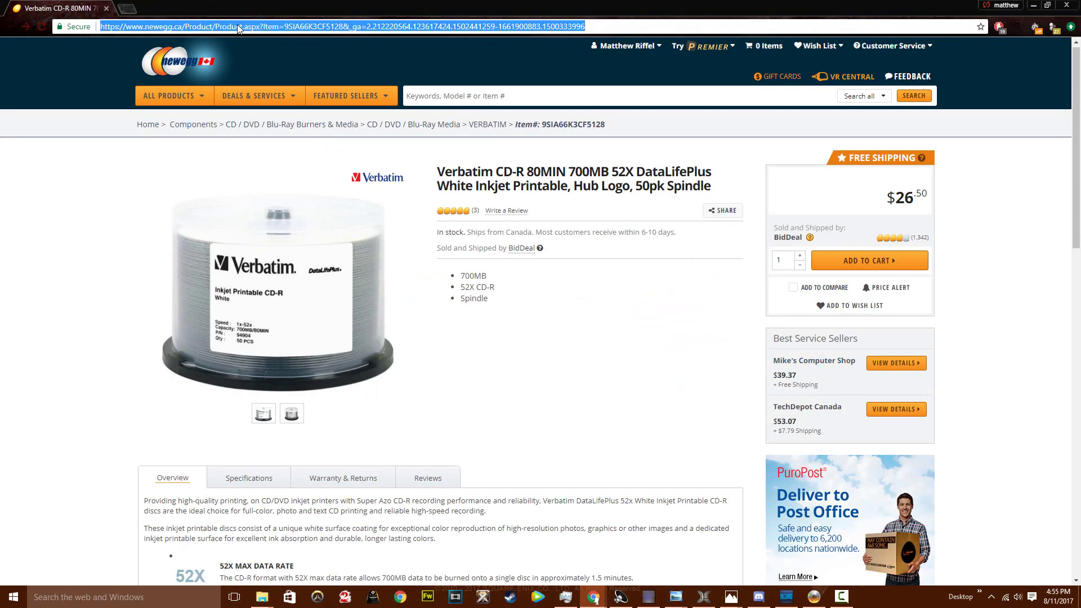
{"action": "type", "text": "imgburn"}
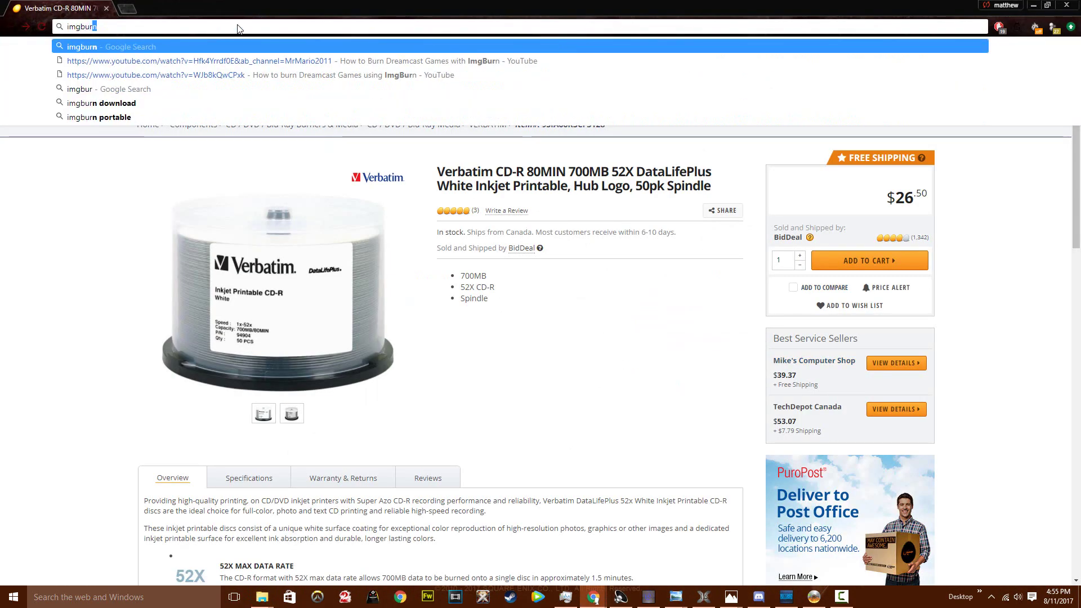
{"action": "key", "text": "Return"}
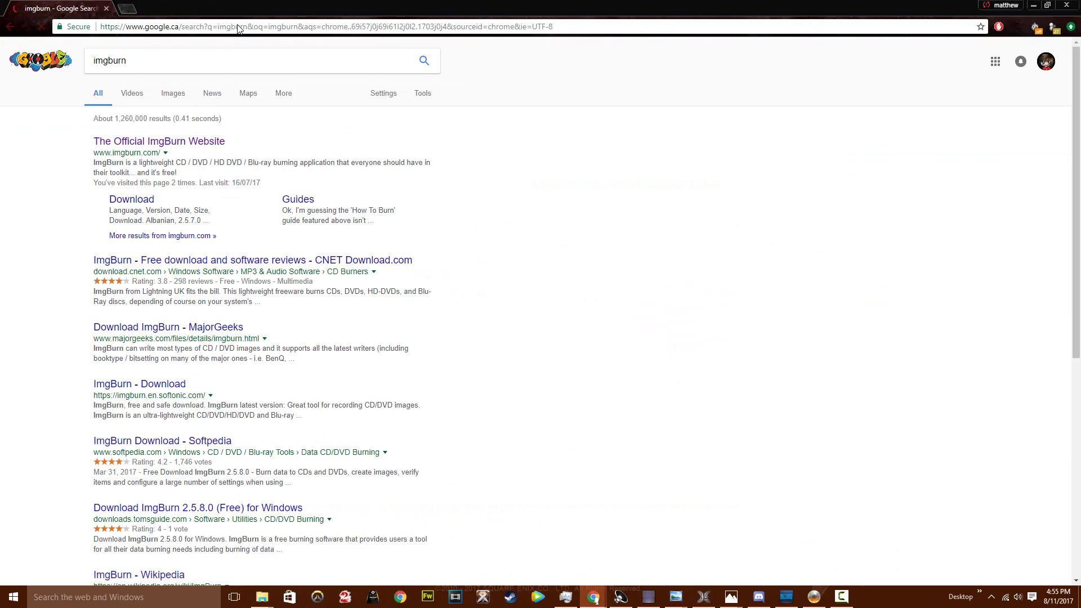
{"action": "left_click", "coordinate": [200, 158]}
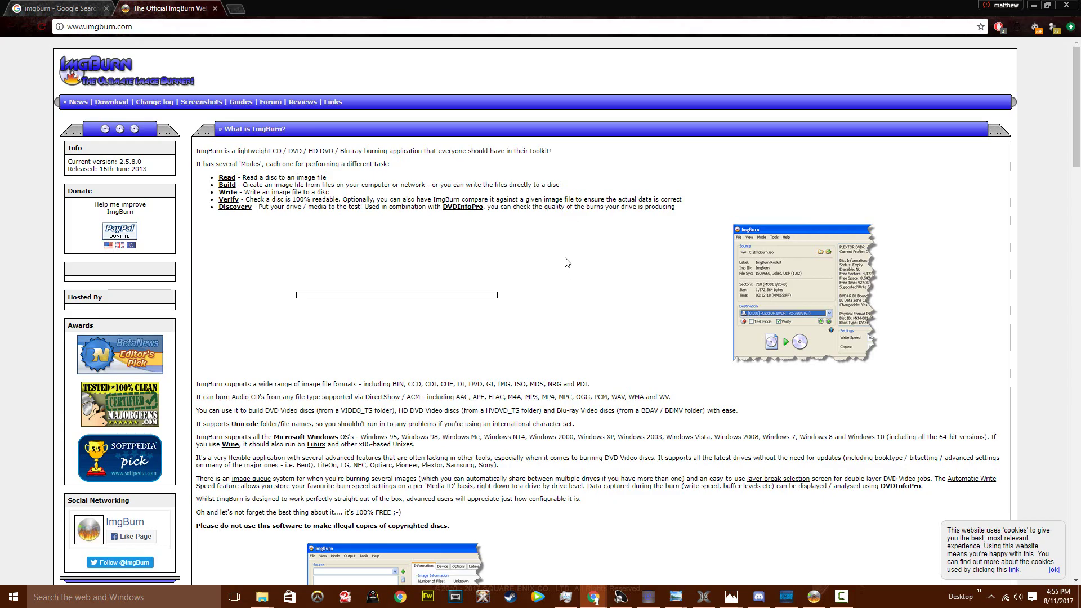
Open the download page for ImgBurn v2.5.8.0 from the site's release news
{"action": "scroll", "coordinate": [567, 263], "scroll_direction": "down", "scroll_amount": 2}
{"action": "scroll", "coordinate": [567, 262], "scroll_direction": "down", "scroll_amount": 6}
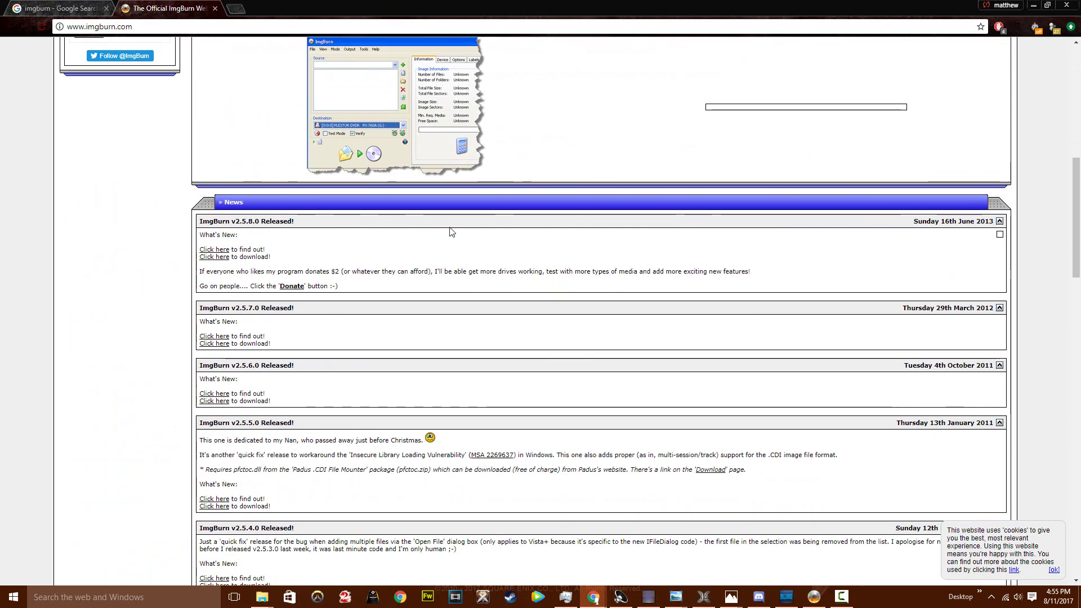
{"action": "left_click", "coordinate": [215, 257]}
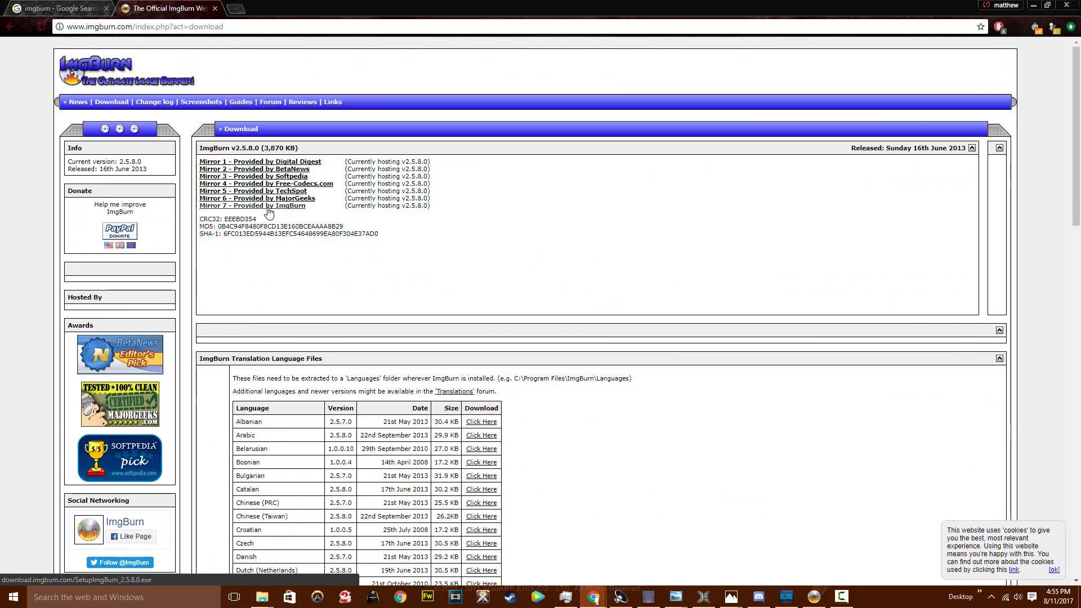
Return to the Persona 2 folder in File Explorer and open the game's disc image (.cue) file with ImgBurn
{"action": "left_click", "coordinate": [1033, 8]}
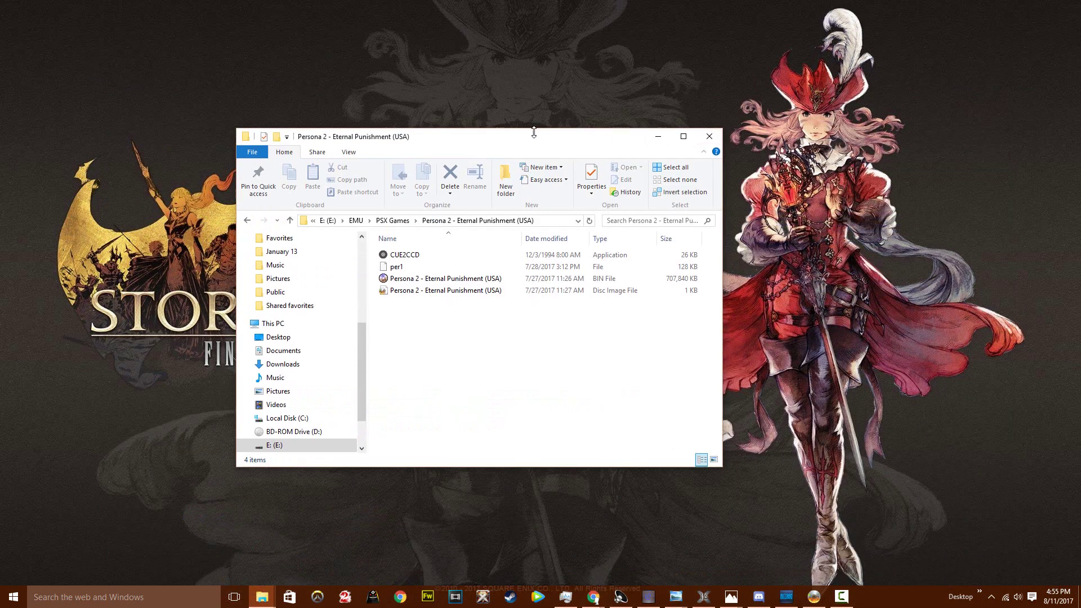
{"action": "left_click_drag", "start_coordinate": [533, 131], "coordinate": [576, 108]}
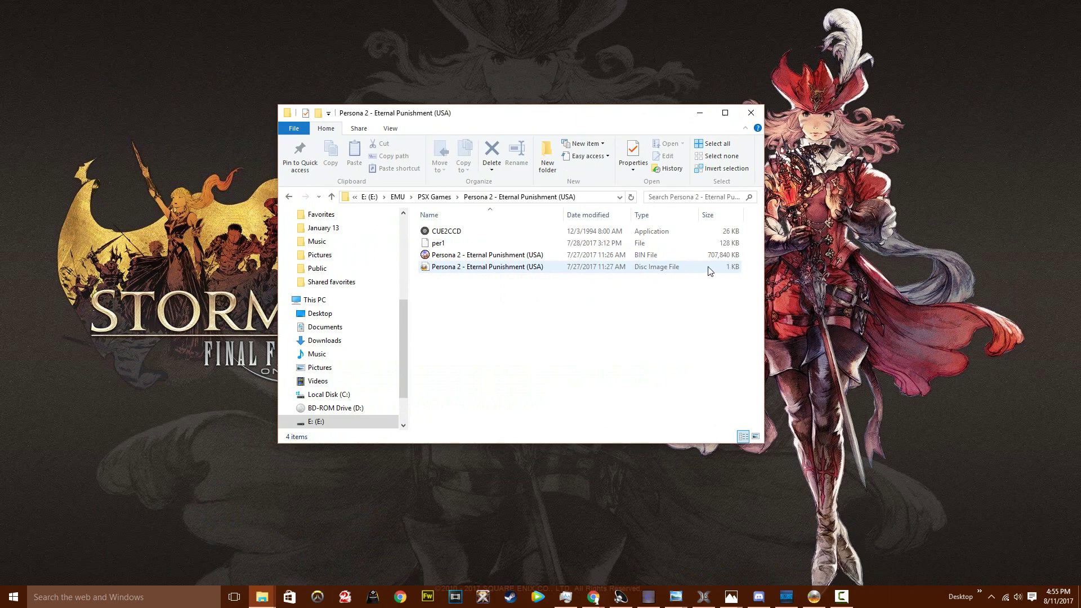
{"action": "left_click", "coordinate": [663, 273]}
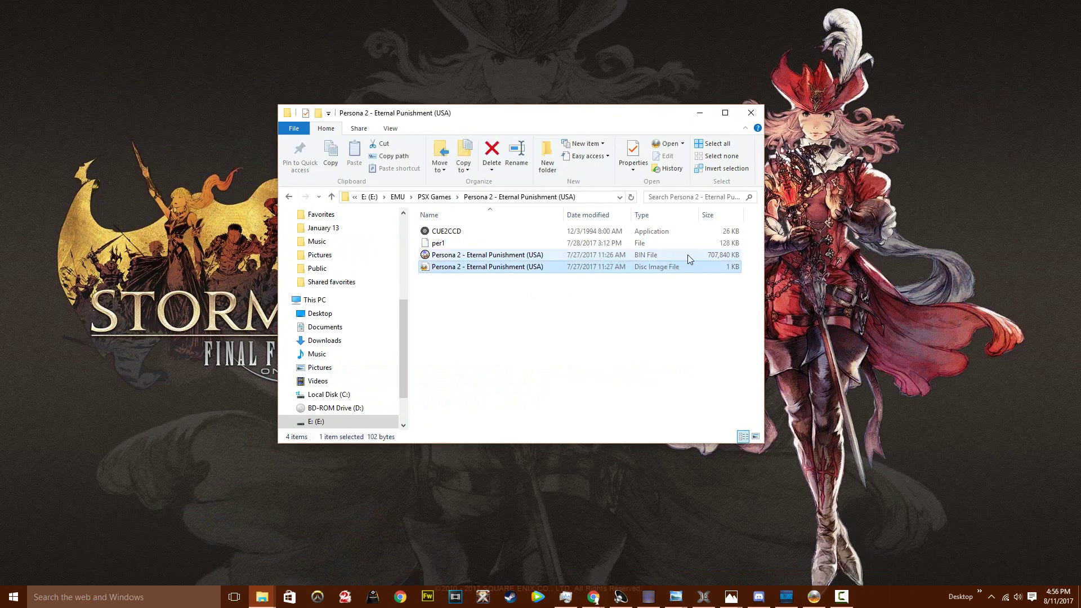
{"action": "right_click", "coordinate": [531, 271]}
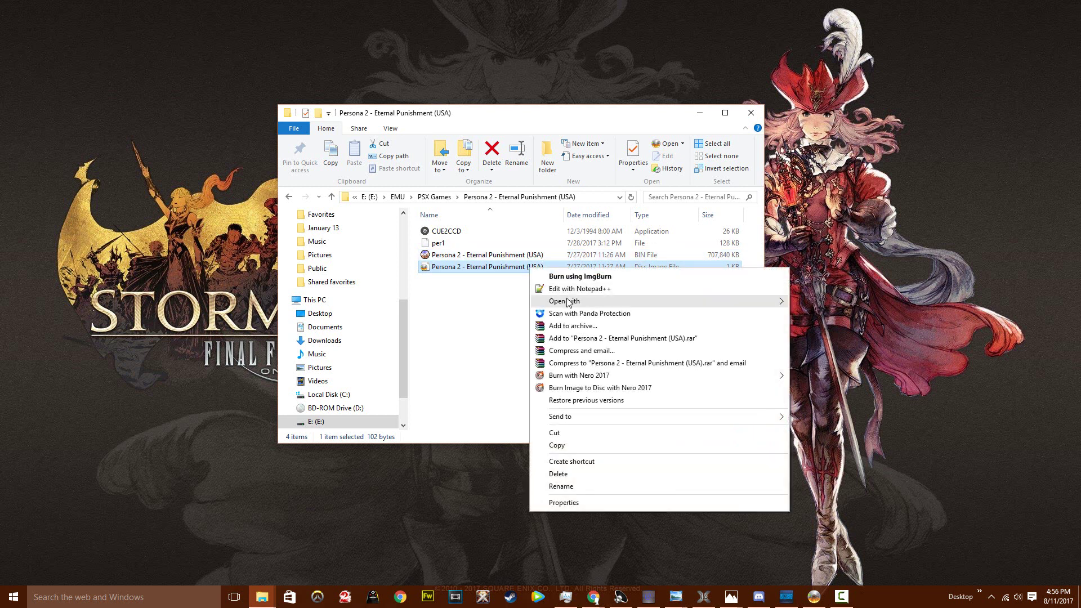
{"action": "mouse_move", "coordinate": [569, 303]}
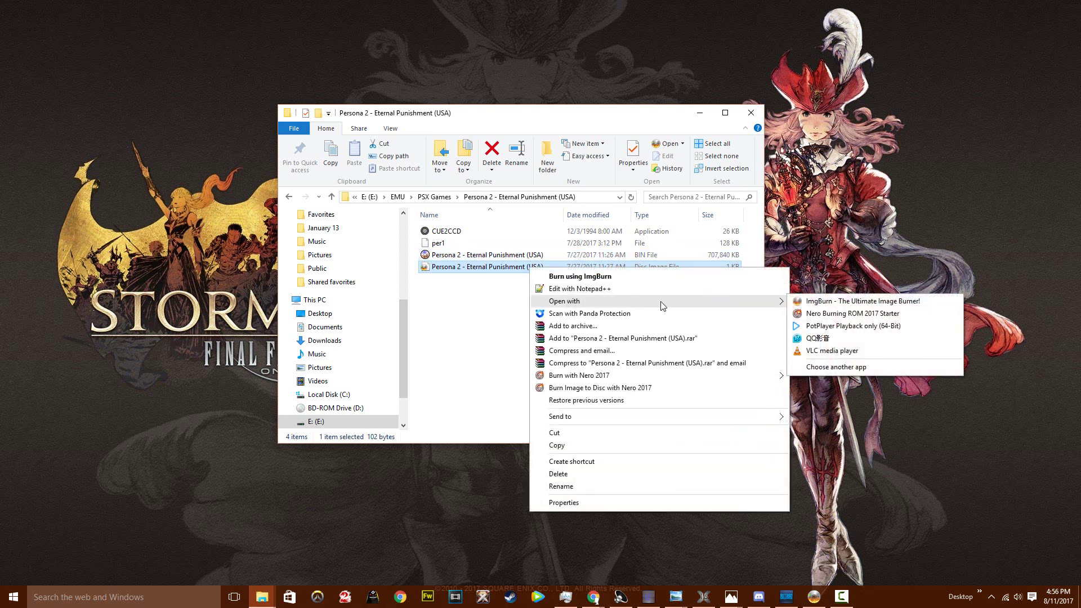
{"action": "left_click", "coordinate": [810, 299]}
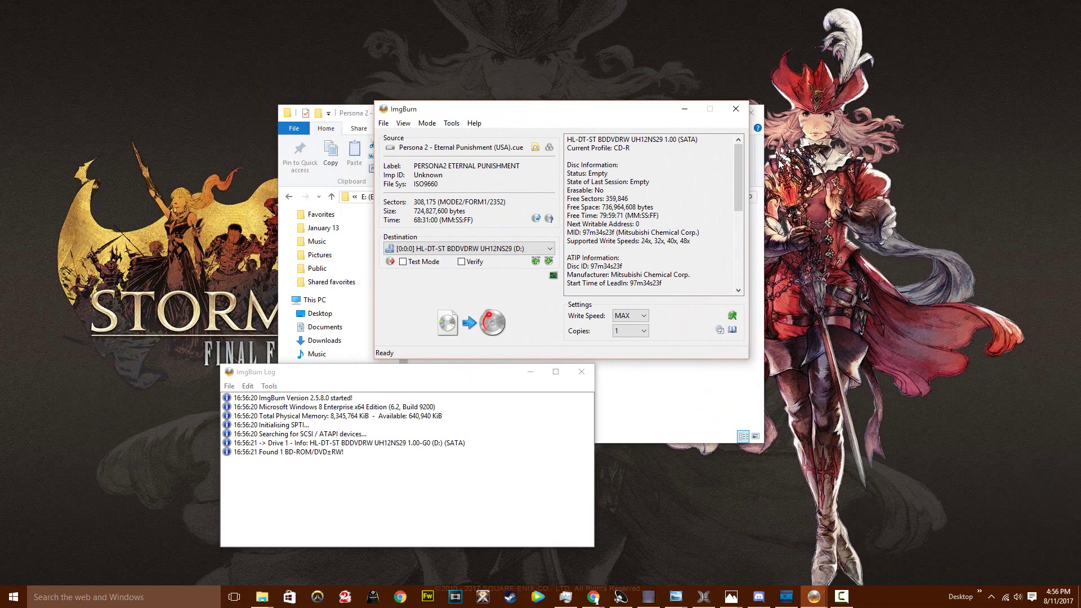
Close ImgBurn and try opening the Persona 2 BIN file with it instead of the CUE file
{"action": "left_click", "coordinate": [741, 108]}
{"action": "left_click", "coordinate": [482, 258]}
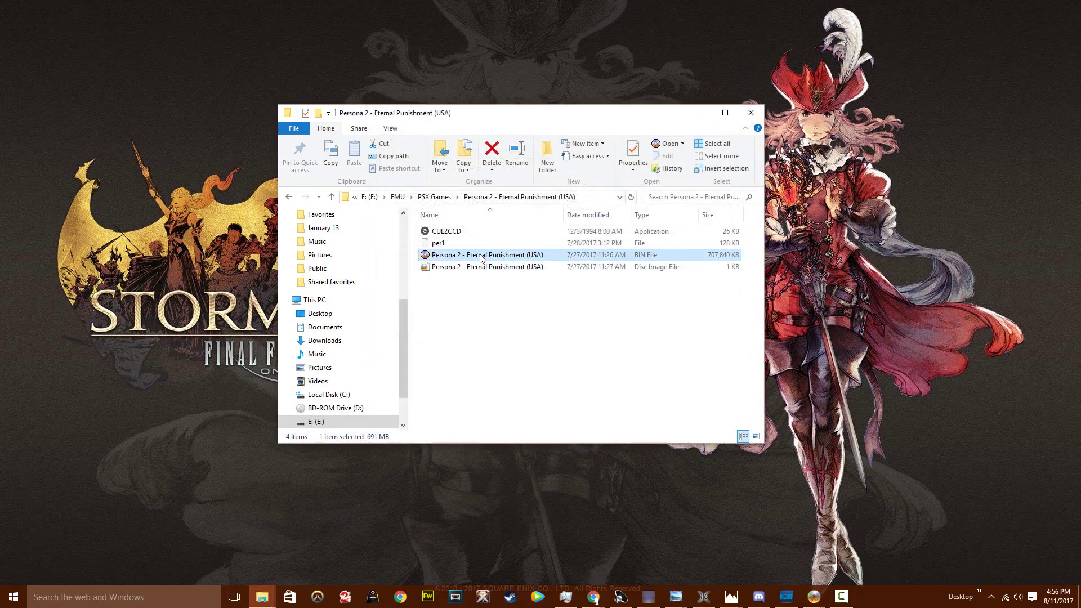
{"action": "right_click", "coordinate": [480, 258]}
{"action": "mouse_move", "coordinate": [570, 290]}
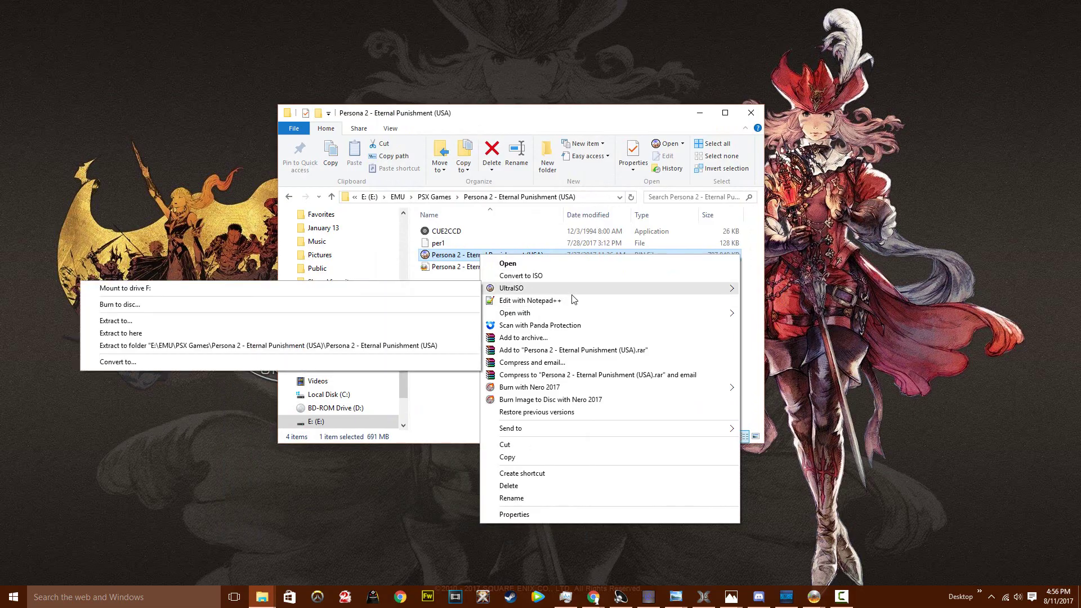
{"action": "mouse_move", "coordinate": [596, 313]}
{"action": "left_click", "coordinate": [797, 316]}
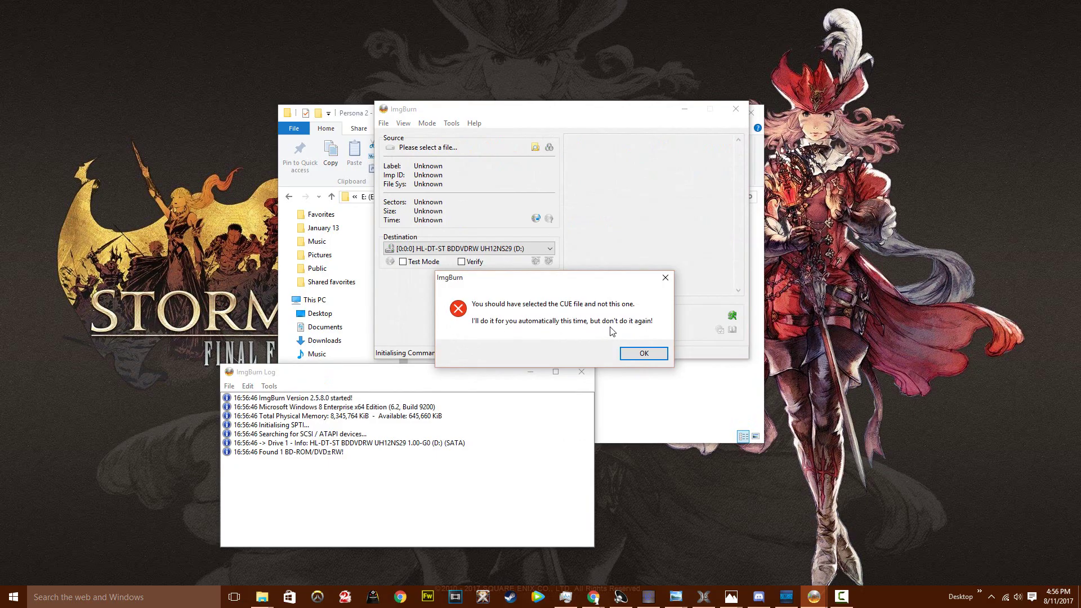
{"action": "left_click", "coordinate": [663, 278]}
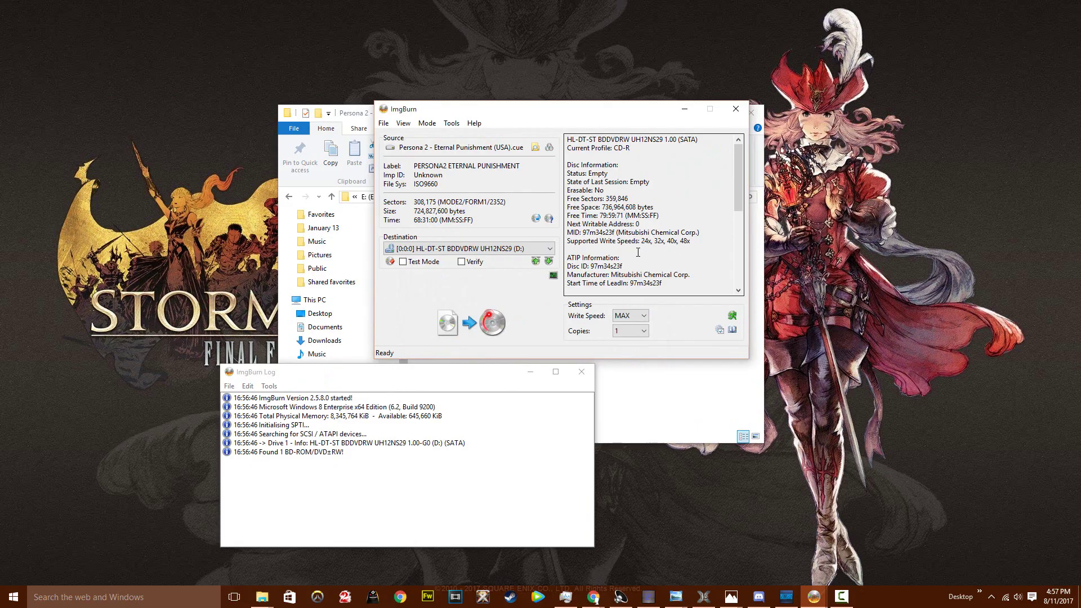
Browse the available write speeds for the burn and select MAX
{"action": "left_click", "coordinate": [641, 317]}
{"action": "left_click_drag", "start_coordinate": [645, 346], "coordinate": [648, 386]}
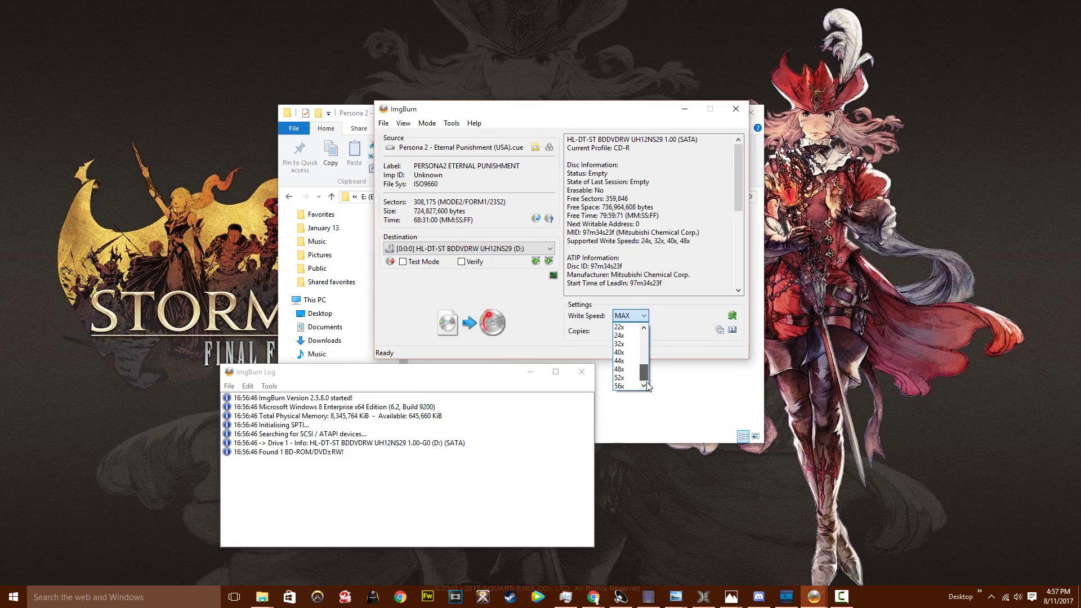
{"action": "left_click", "coordinate": [639, 319]}
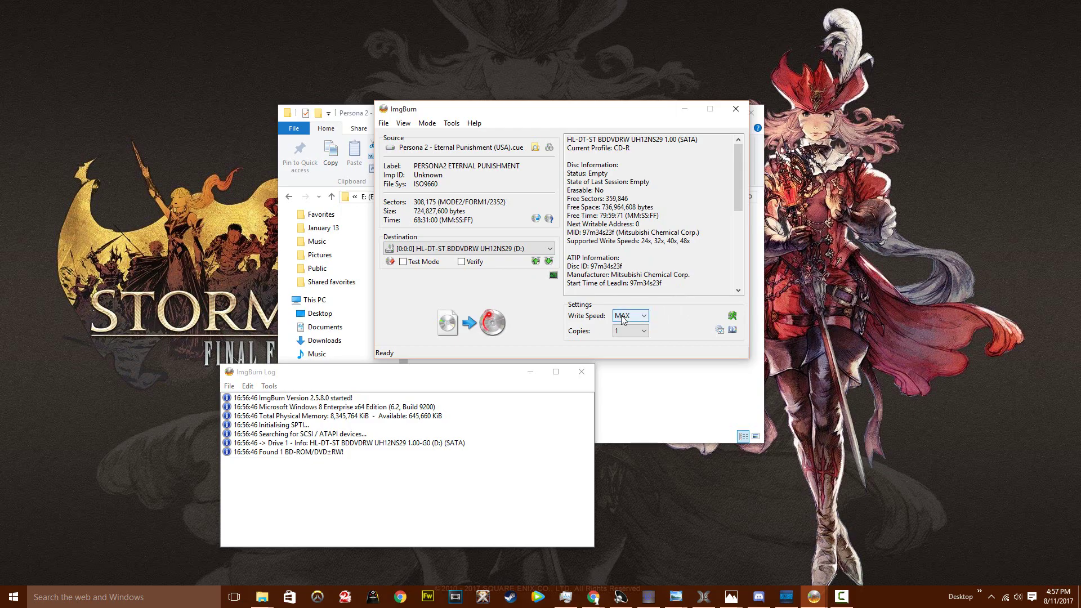
{"action": "left_click", "coordinate": [640, 317]}
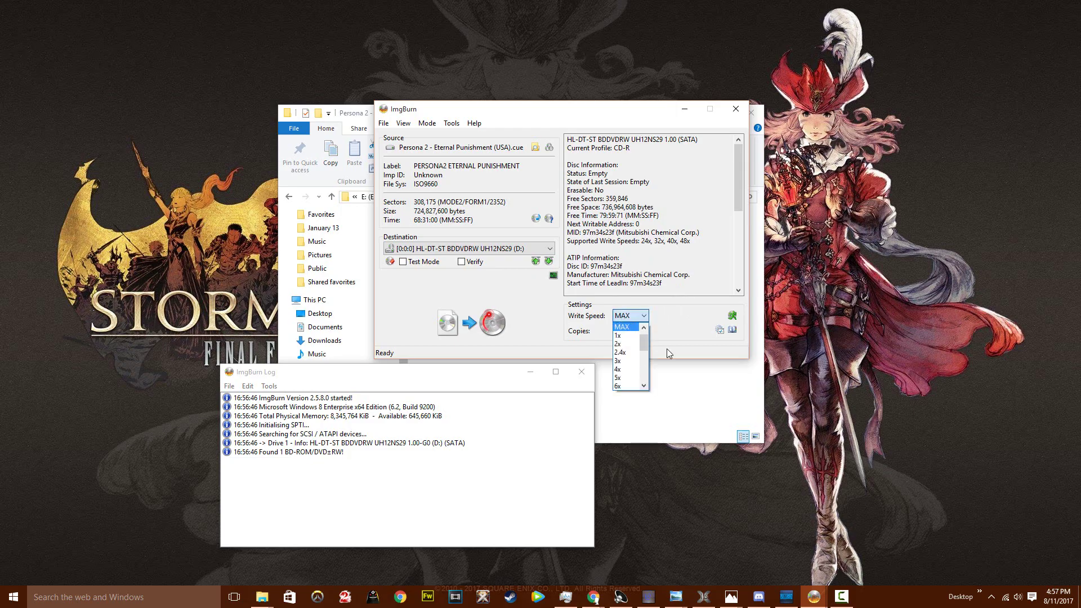
{"action": "left_click", "coordinate": [624, 328]}
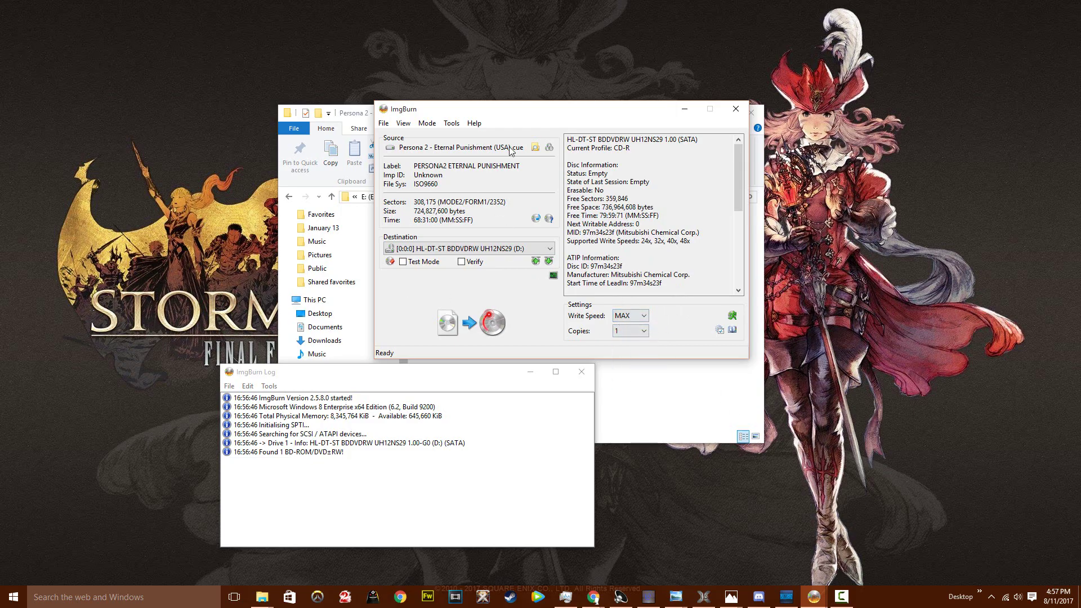